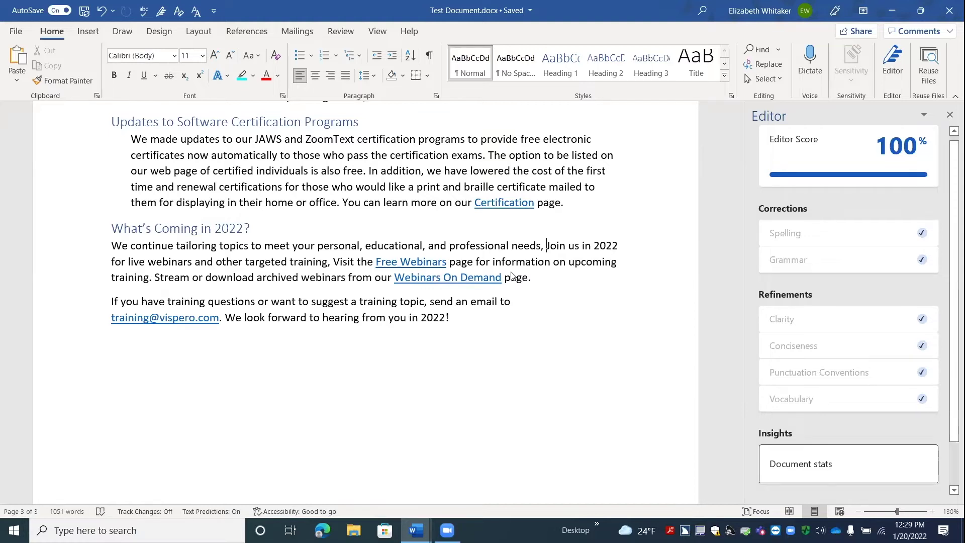
# Step: Request the document statistics with the Editor pane's Document stats button
pyautogui.press('Return')
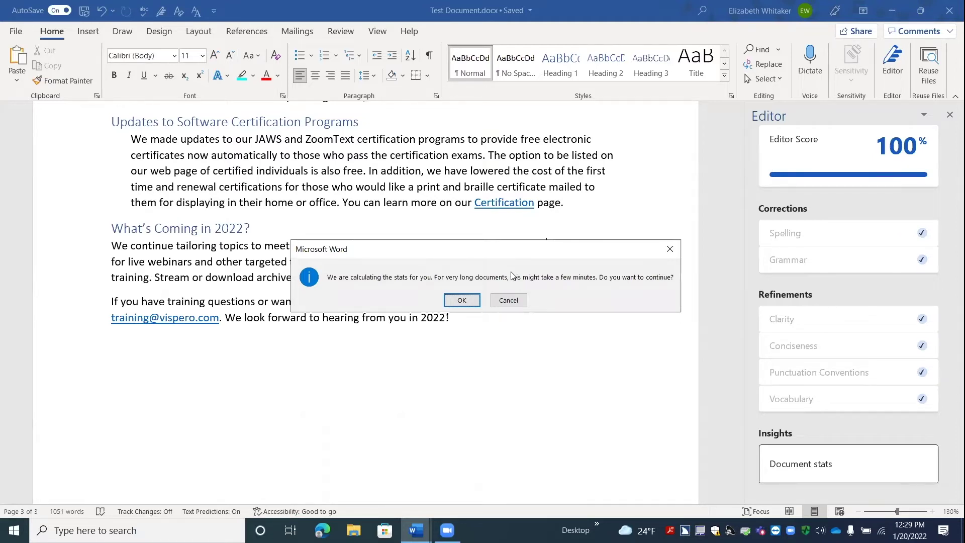
# Step: Confirm the calculation and view readability stats: 981 words, Reading Ease 47.6, Grade Level 10.5
pyautogui.press('Return')
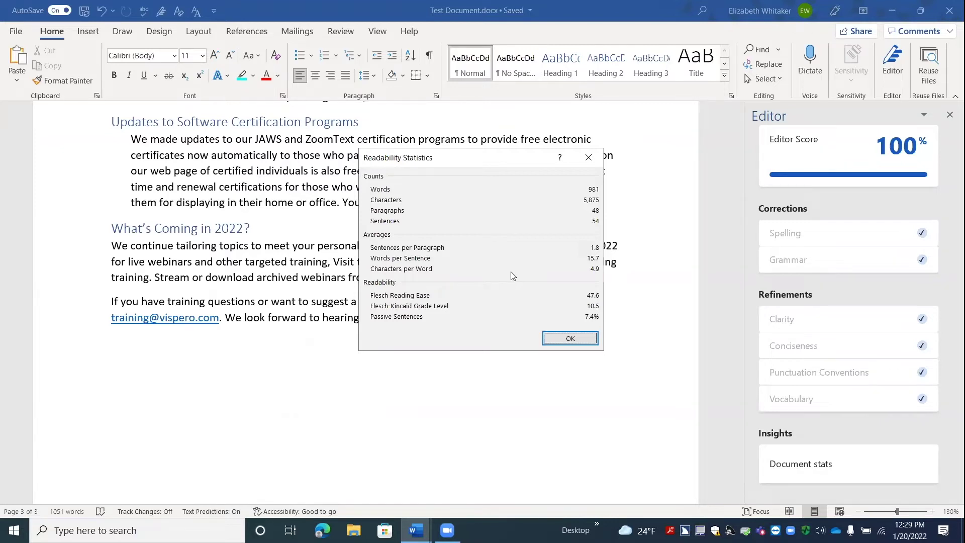
pyautogui.press('Insert+shift+v')
pyautogui.hotkey('capslock', 'shift', 'v')
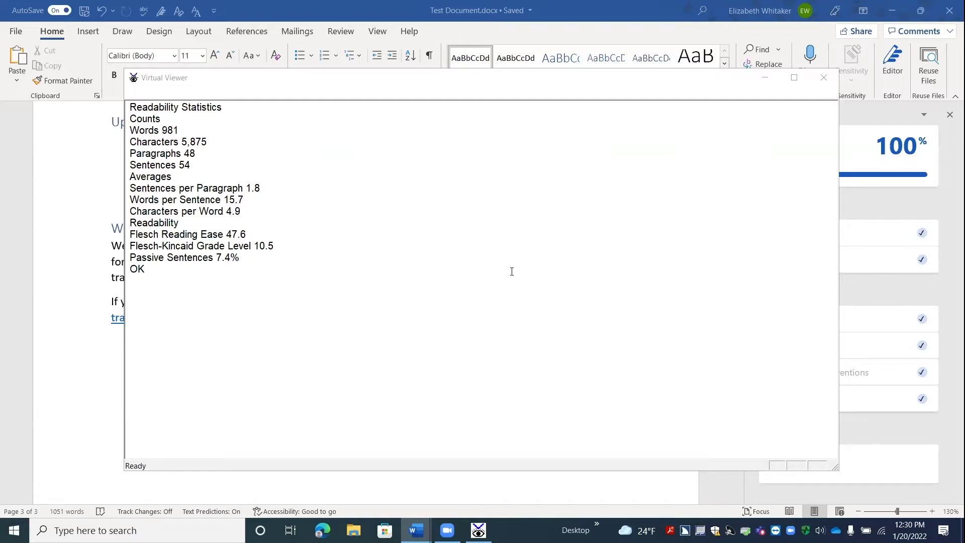
pyautogui.press('Escape')
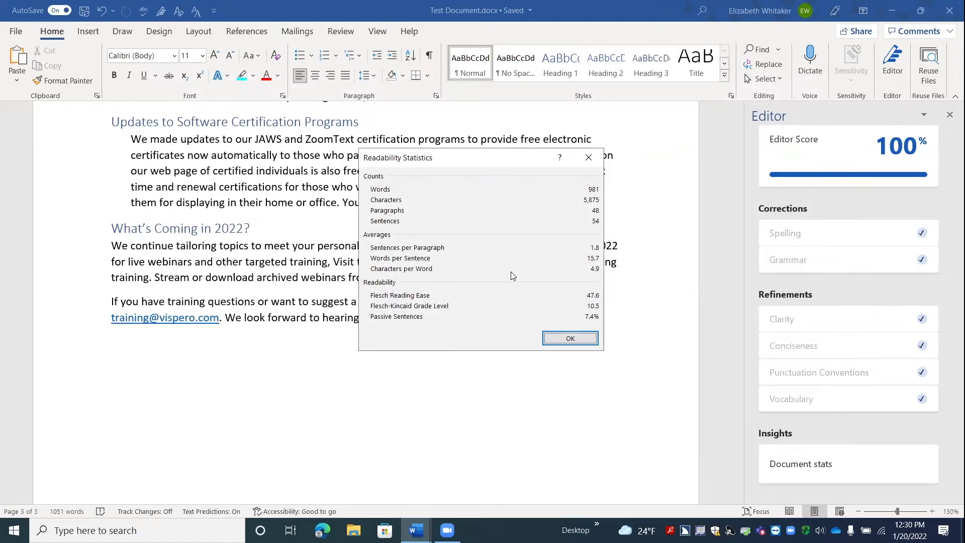
# Step: Close Readability Statistics and bring Test Edit Document 2.docx to the front
pyautogui.press('Escape')
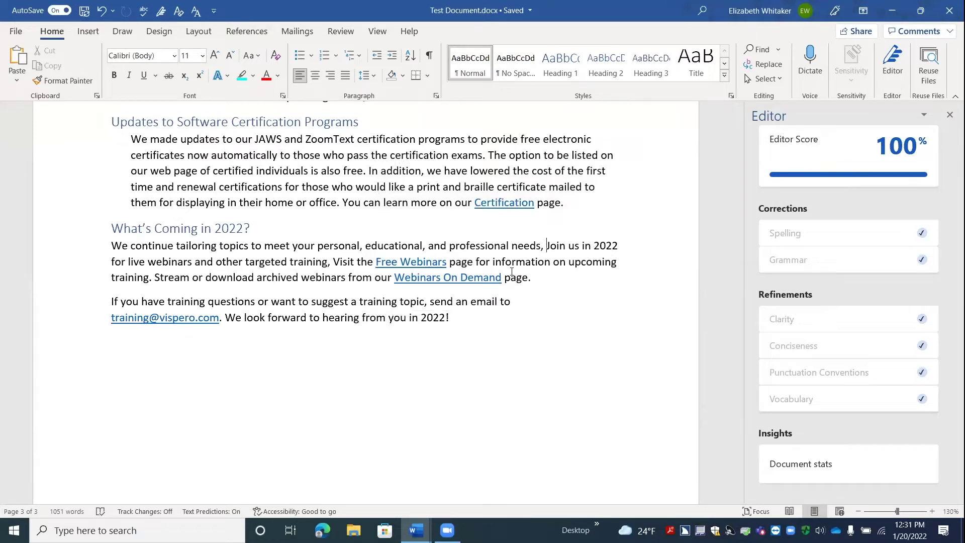
pyautogui.hotkey('ctrl', 'F6')
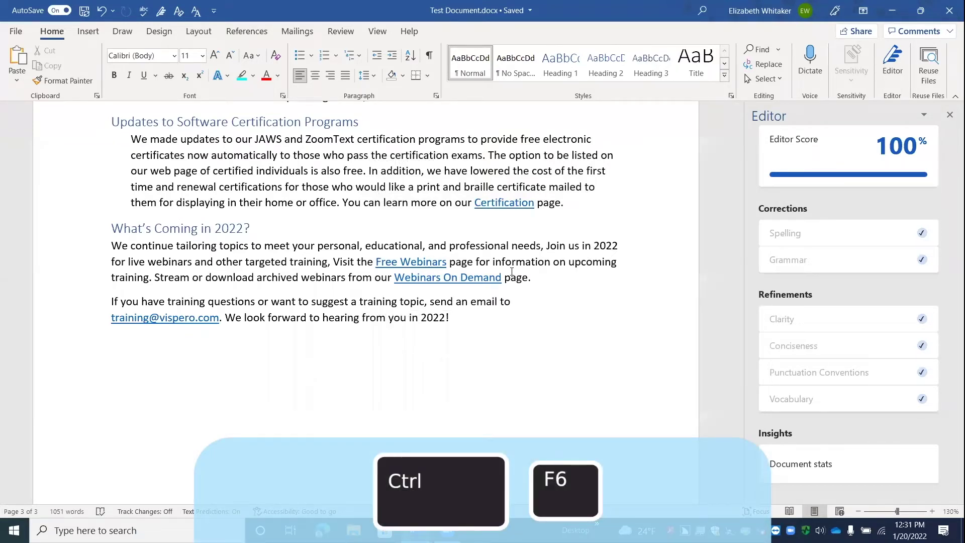
pyautogui.hotkey('ctrl', 'F6')
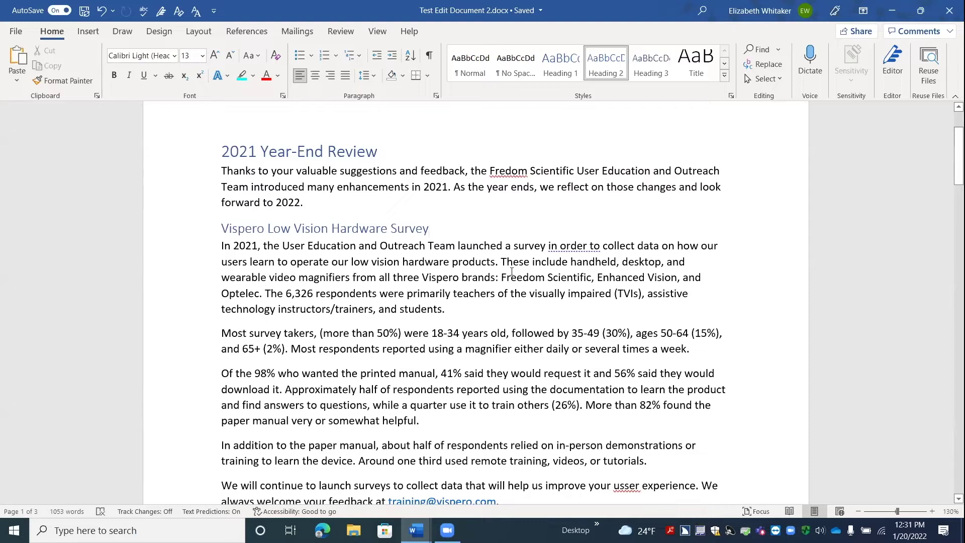
# Step: From the JAWS Spelling Errors list, jump to the misspelled word 'usser' in the text
pyautogui.hotkey('alt', 'shift', 'l')
pyautogui.hotkey('alt', 'shift', 'l')
pyautogui.hotkey('alt', 'shift', 'l')
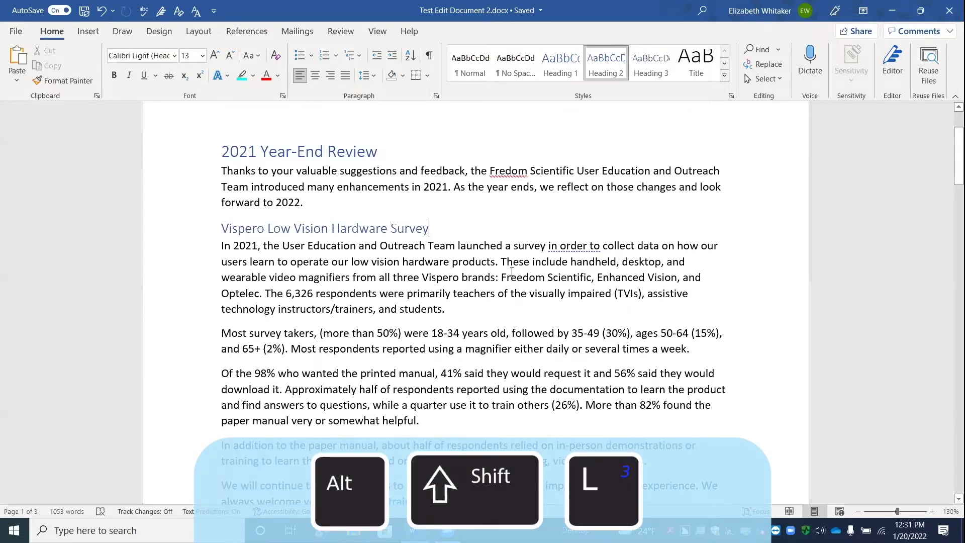
pyautogui.click(512, 273)
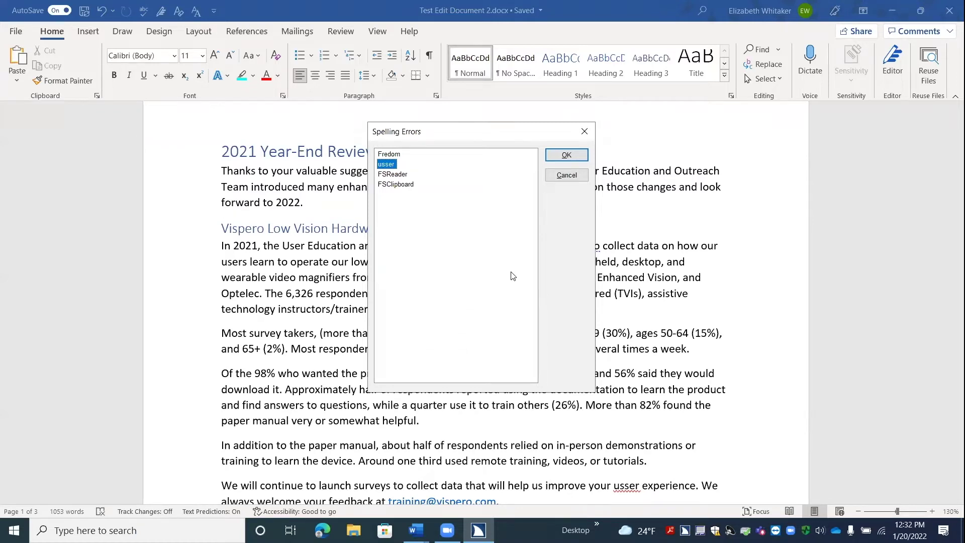
pyautogui.press('Up')
pyautogui.press('Down')
pyautogui.press('Return')
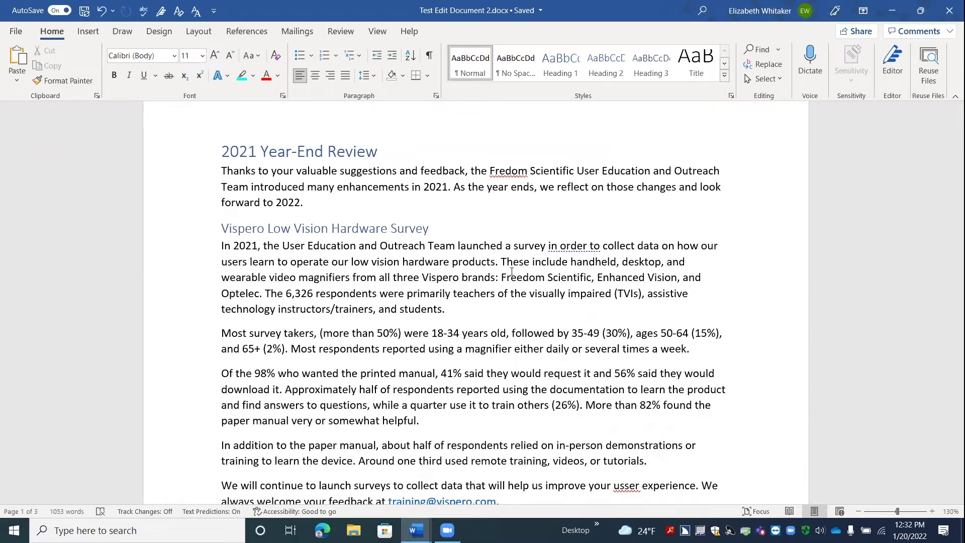
# Step: Show the spelling menu for 'usser' and review the suggestion 'user', Add to Dictionary and Ignore All
pyautogui.press('Right')
pyautogui.hotkey('shift', 'F10')
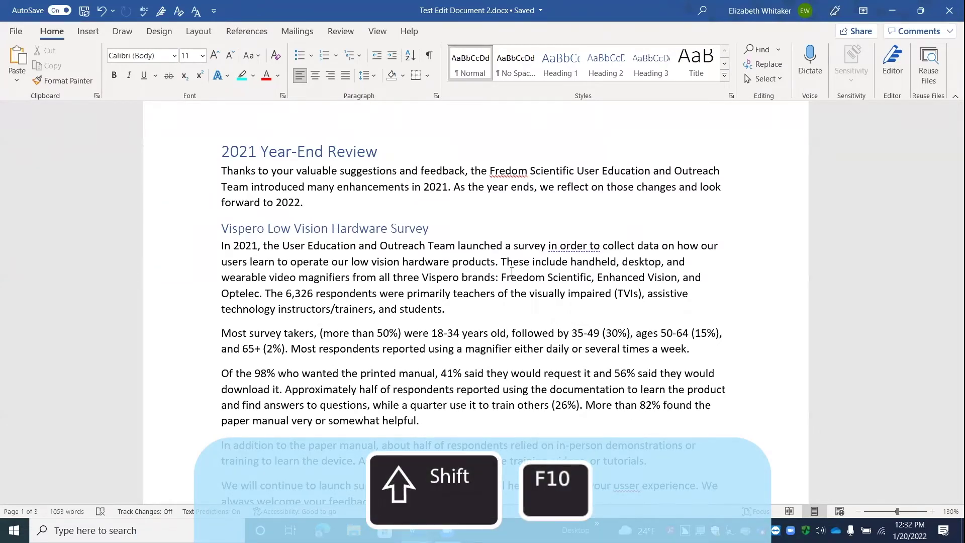
pyautogui.hotkey('shift', 'F10')
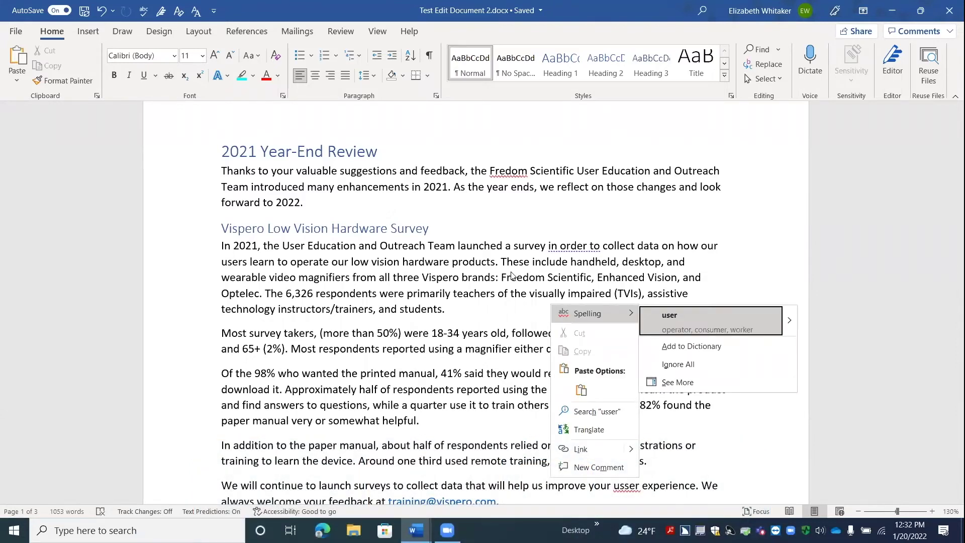
pyautogui.press('Down')
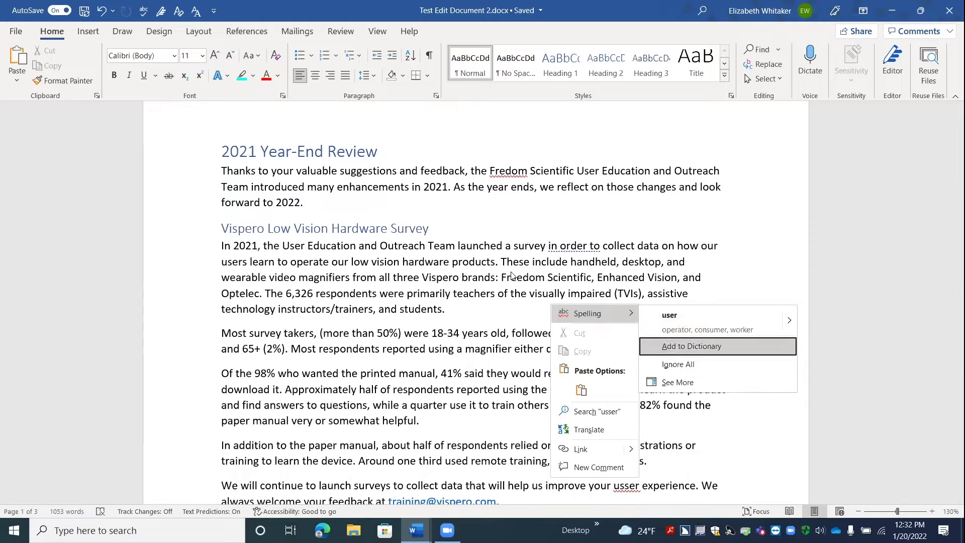
pyautogui.press('Down')
pyautogui.press('Down')
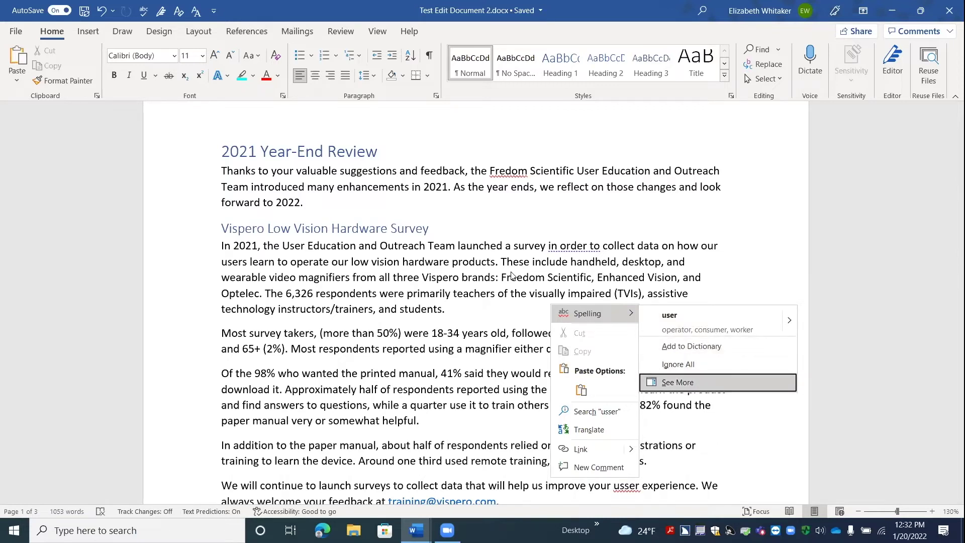
pyautogui.press('Down')
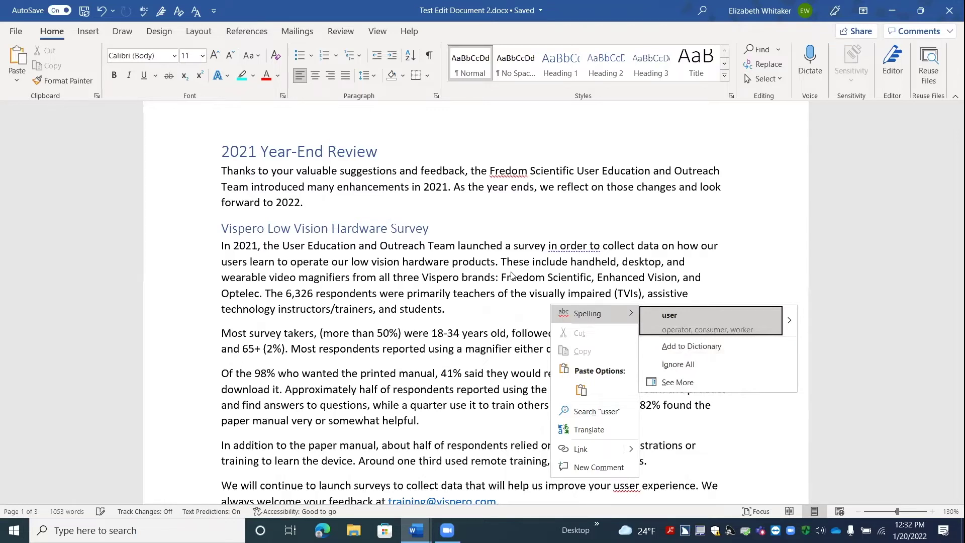
pyautogui.press('Escape')
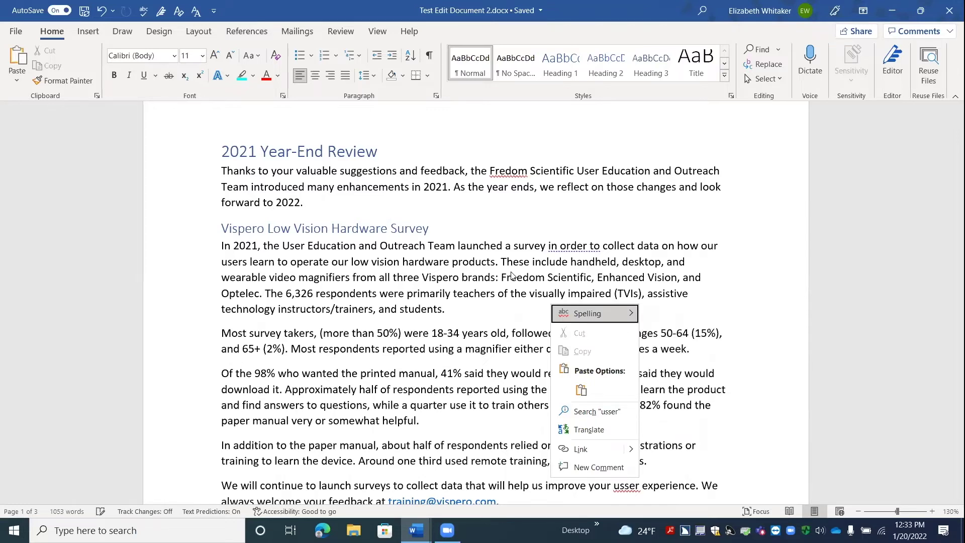
# Step: Look over Ignore All and More options for 'usser', then close the card leaving 'usser experience' unchanged
pyautogui.press('Escape')
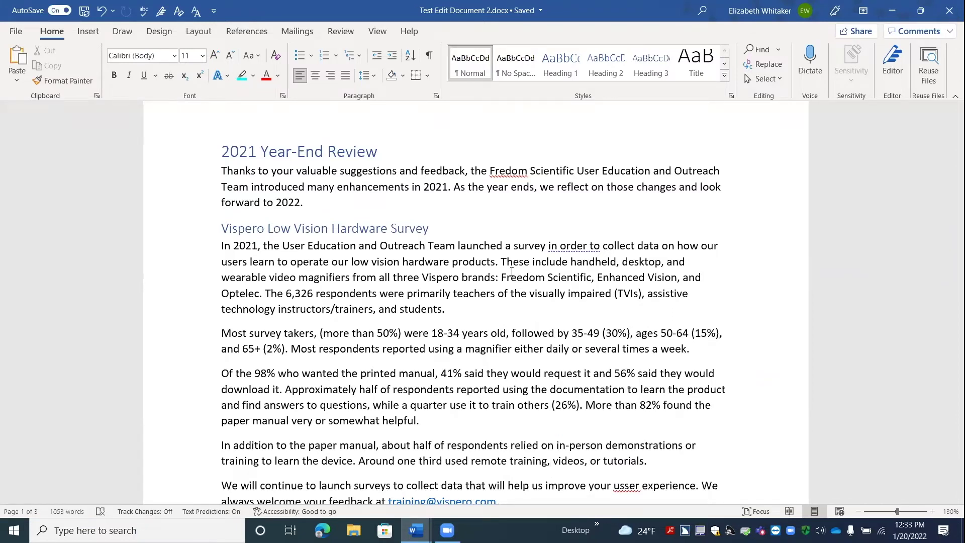
pyautogui.hotkey('alt', 'F7')
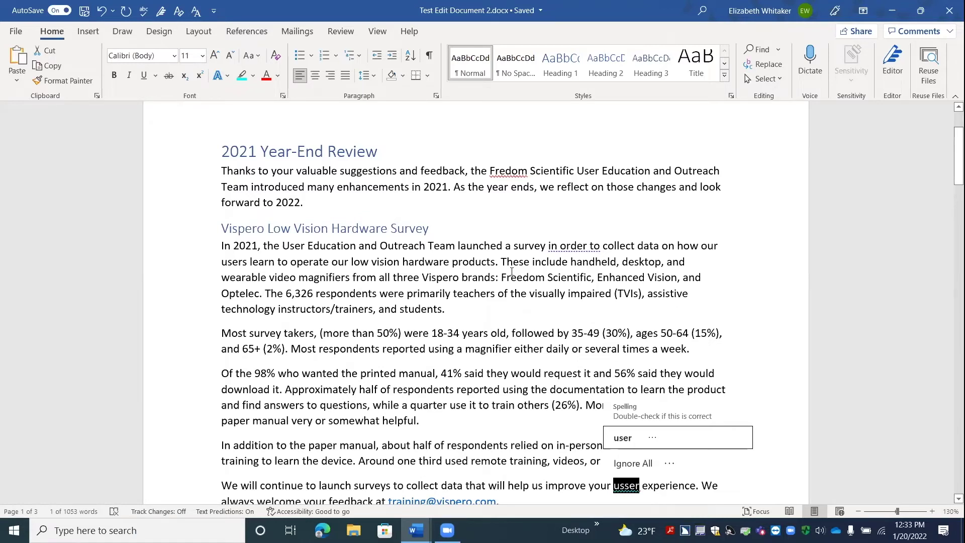
pyautogui.press('Down')
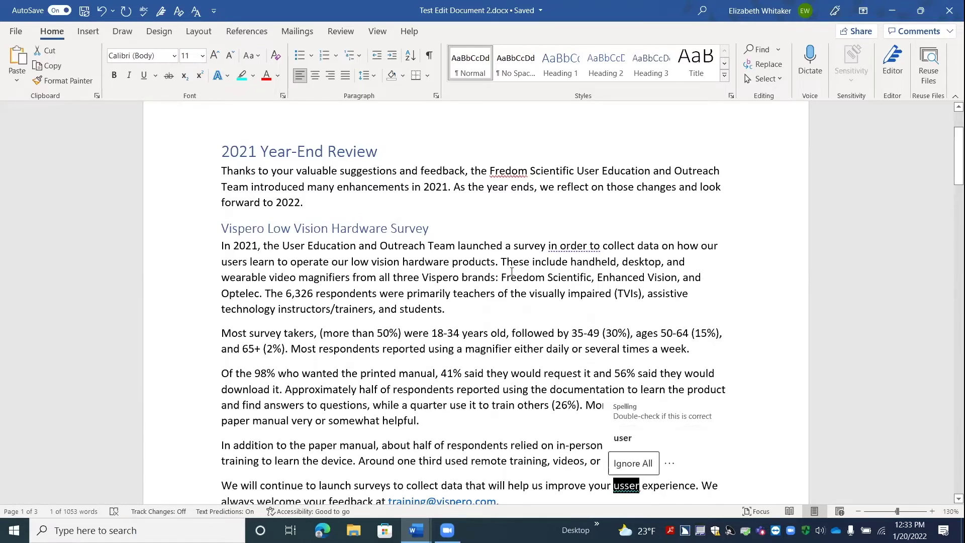
pyautogui.press('Right')
pyautogui.press('Escape')
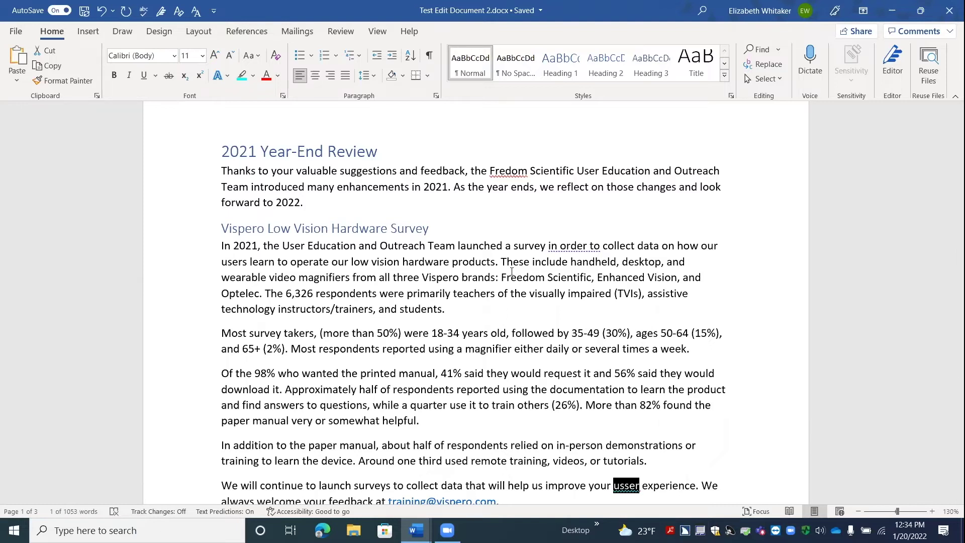
# Step: Place the caret on the empty line above the '2021 Year-End Review' heading
pyautogui.hotkey('ctrl', 'Home')
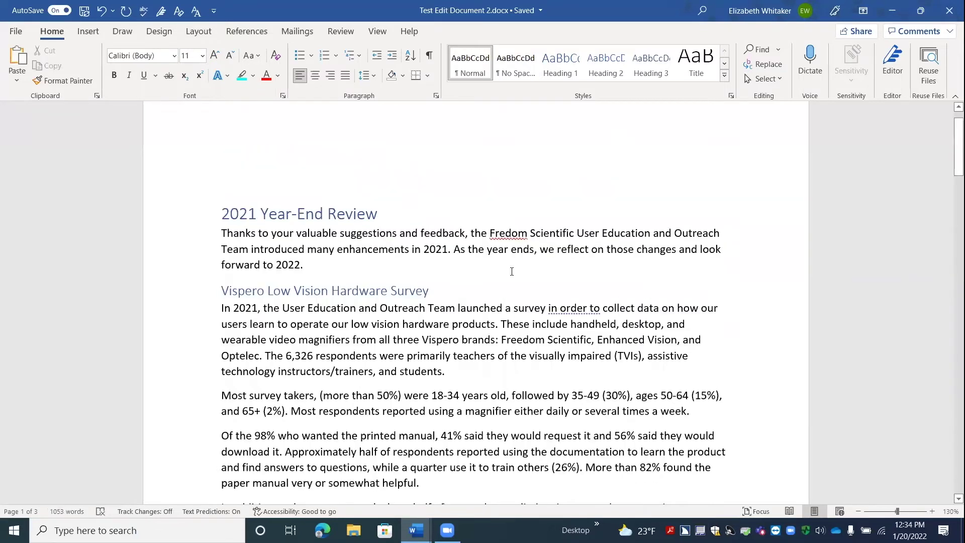
pyautogui.press('Up')
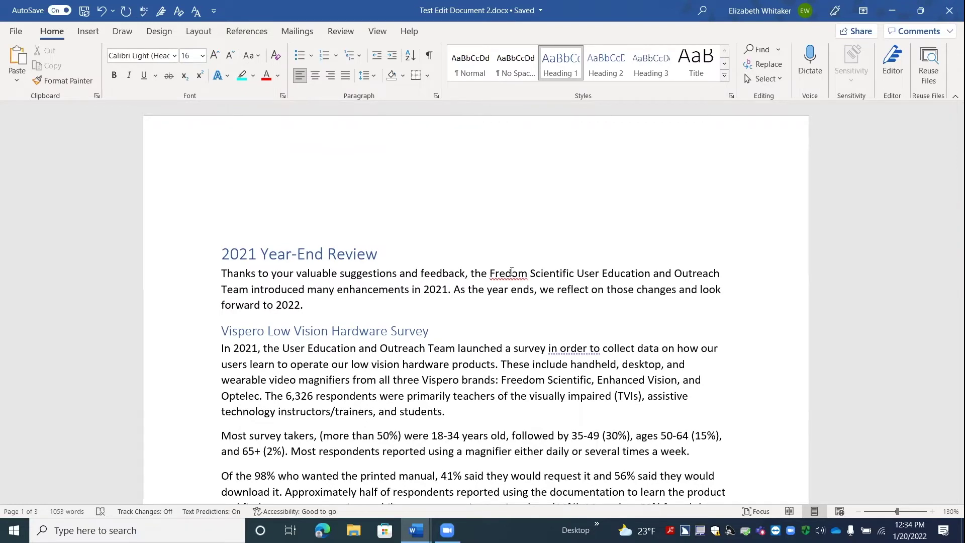
pyautogui.press('Insert+z')
pyautogui.press('m')
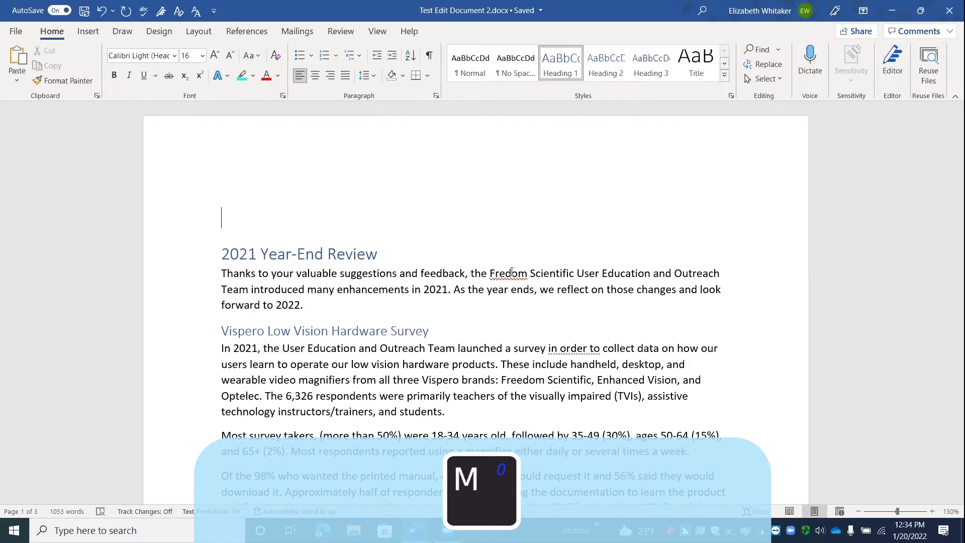
# Step: Apply the Normal style to the blank top line with Ctrl+Shift+N
pyautogui.hotkey('ctrl', 'shift', 'n')
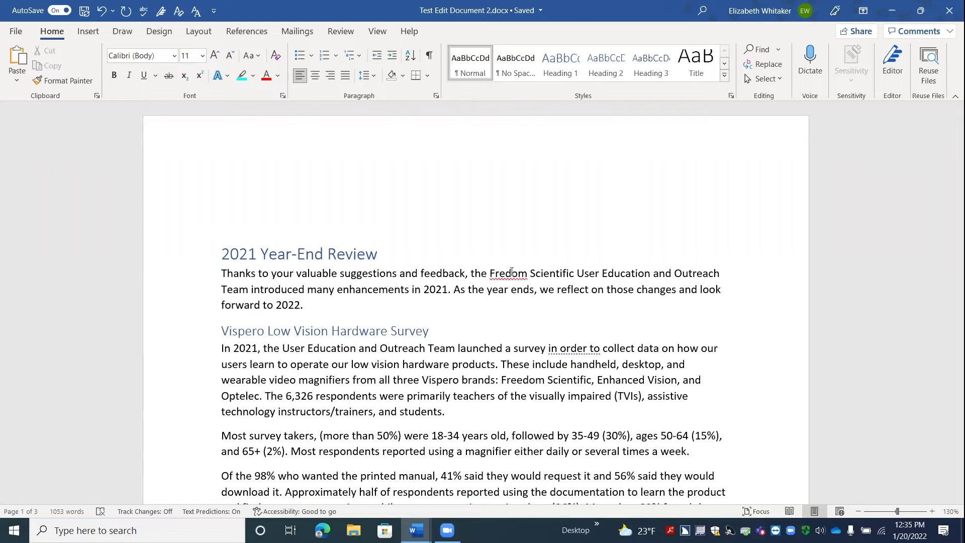
# Step: From the JAWS Grammatical Errors list, jump to the sentence about certification programs
pyautogui.press('Insert+shift+g')
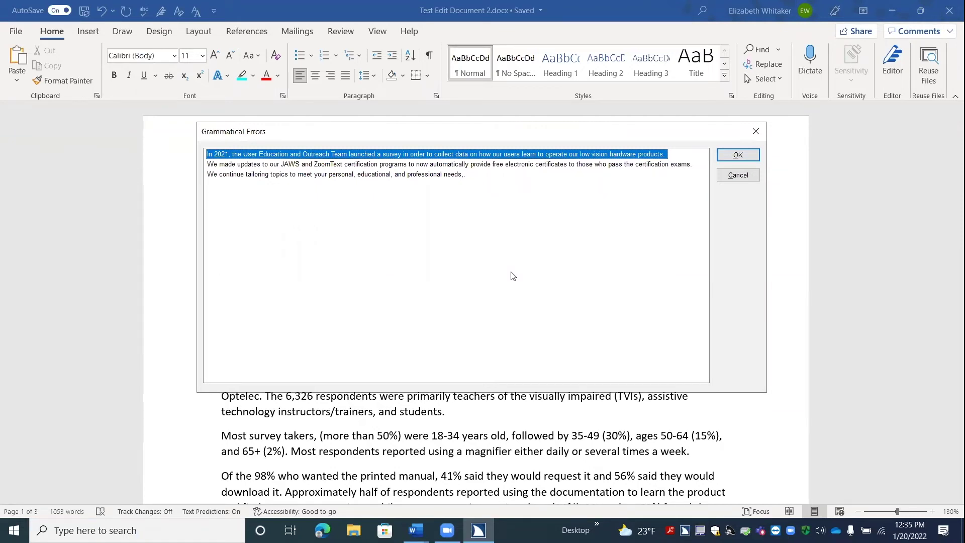
pyautogui.press('Down')
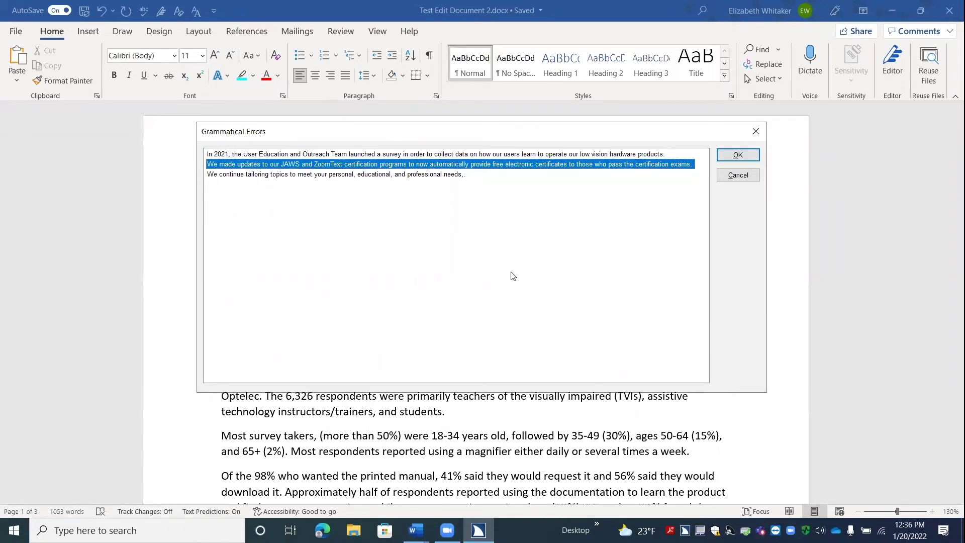
pyautogui.press('Return')
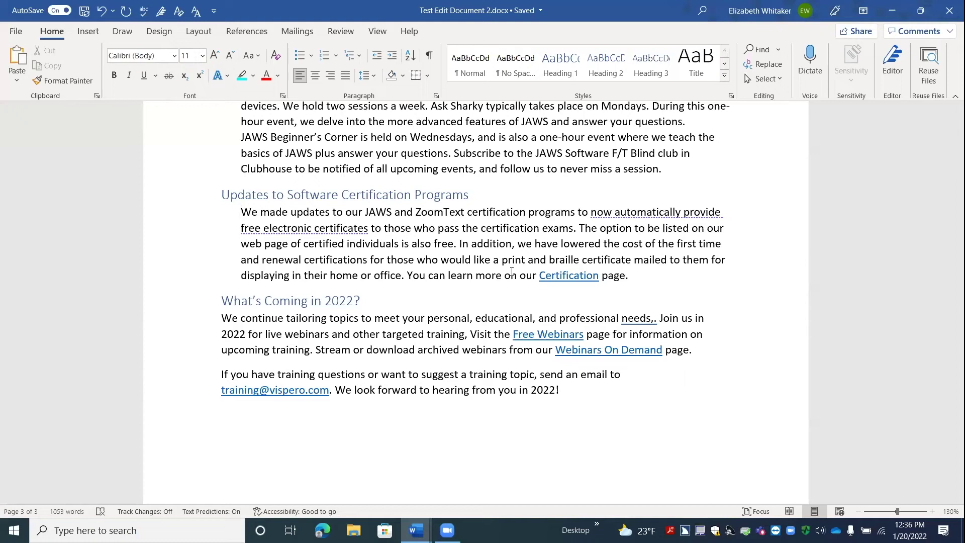
# Step: Open Word Options at the Proofing page with its spelling and grammar settings
pyautogui.hotkey('alt', 'f')
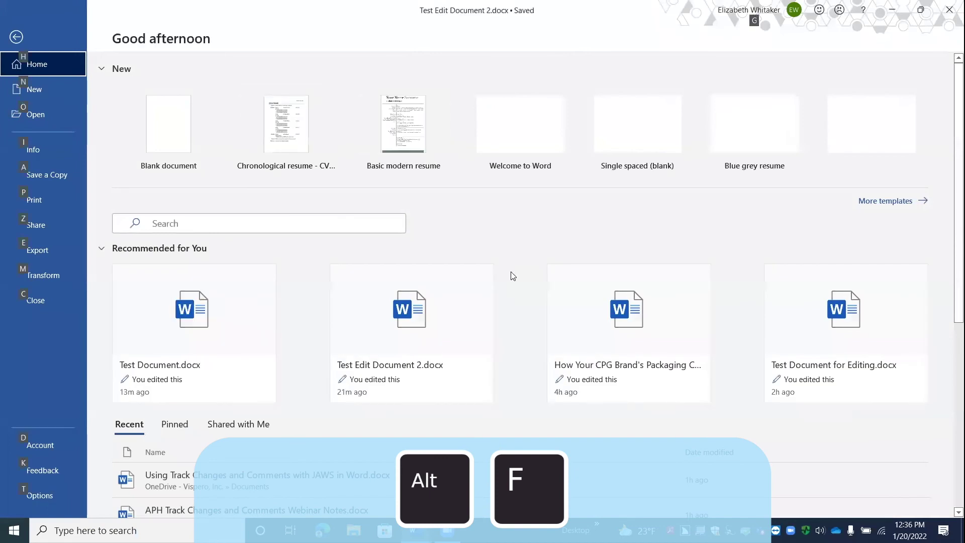
pyautogui.press('t')
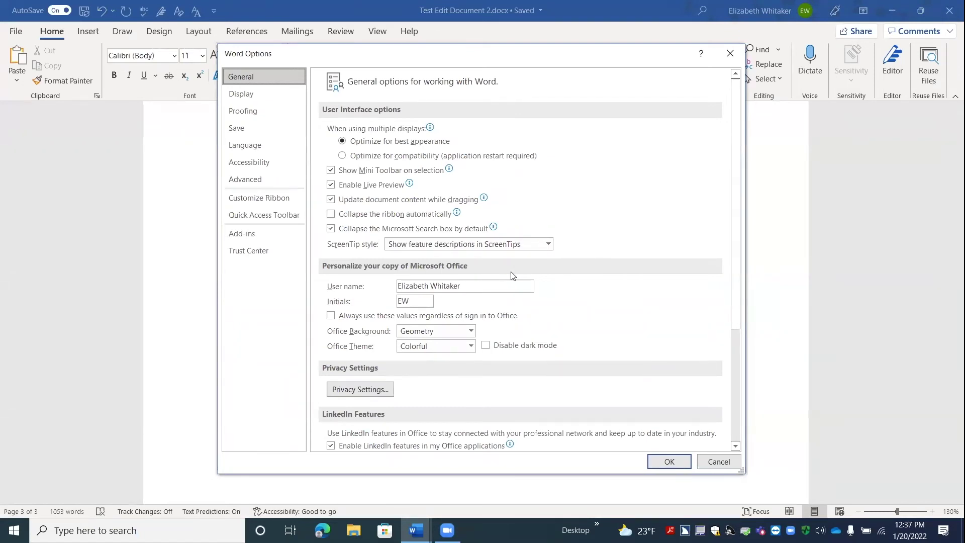
pyautogui.press('p')
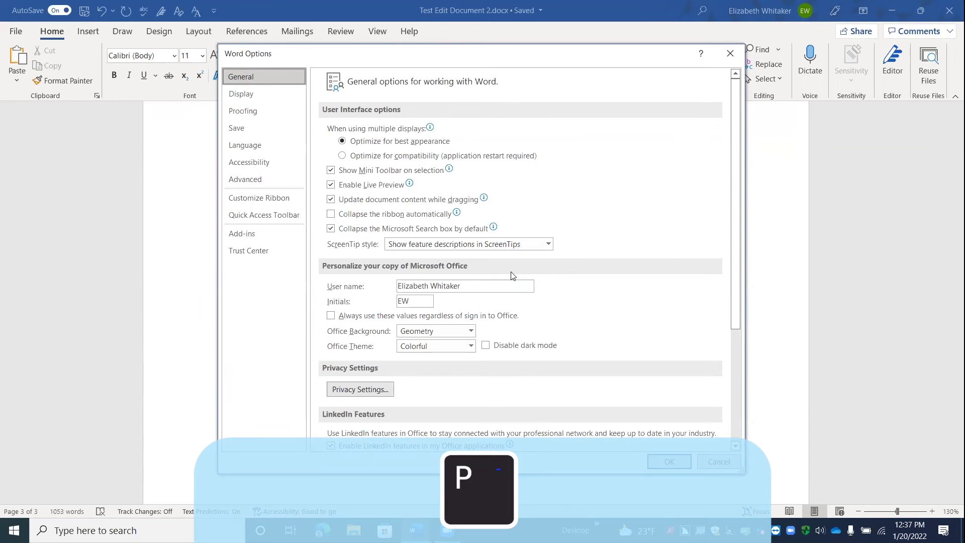
pyautogui.press('p')
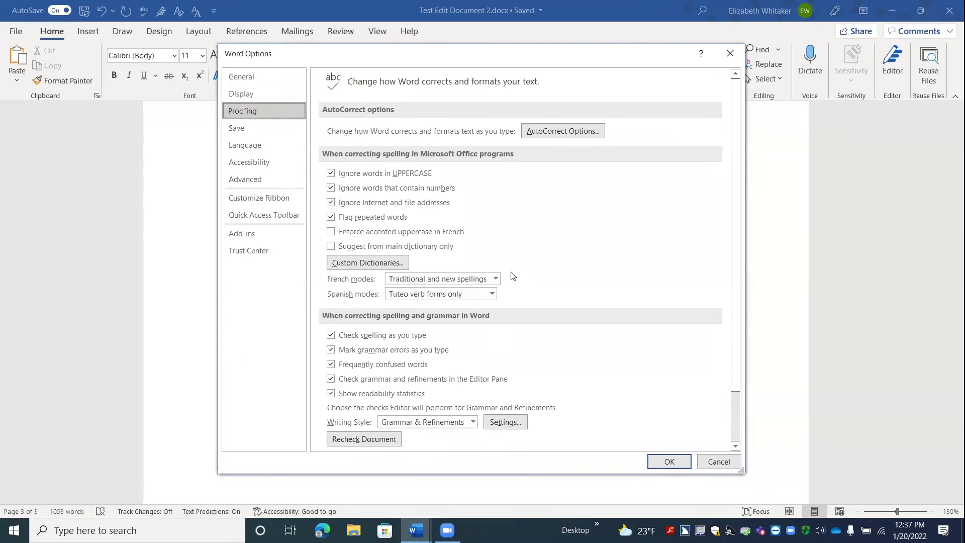
# Step: Choose Recheck Document in Word Options Proofing to recheck spelling and grammar
pyautogui.hotkey('alt', 'k')
pyautogui.hotkey('alt', 'k')
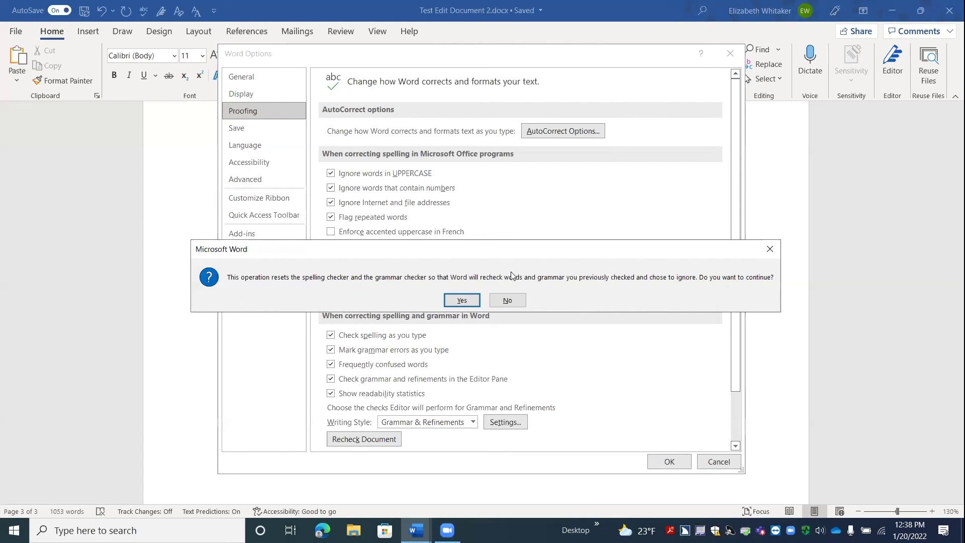
# Step: Confirm the spelling and grammar checker reset and close Word Options back to the document
pyautogui.press('Return')
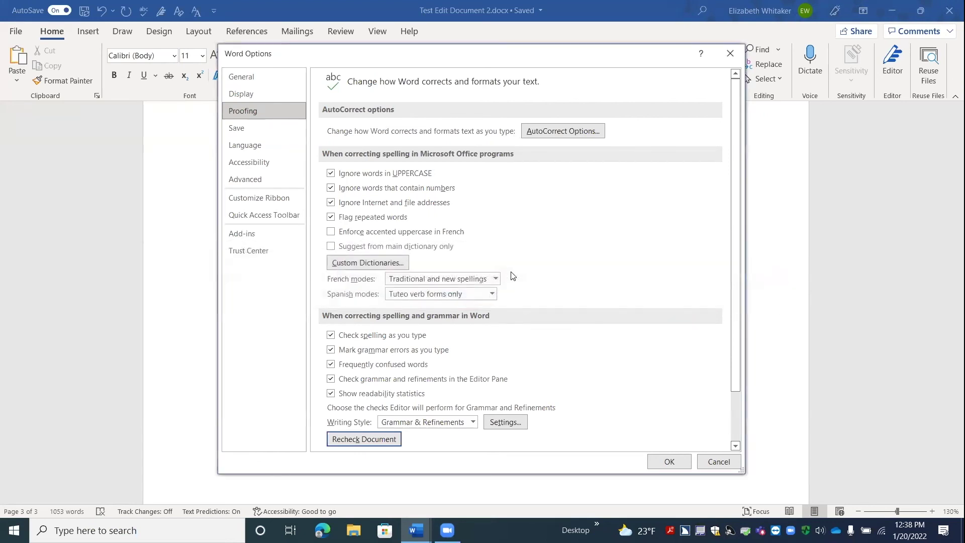
pyautogui.press('Escape')
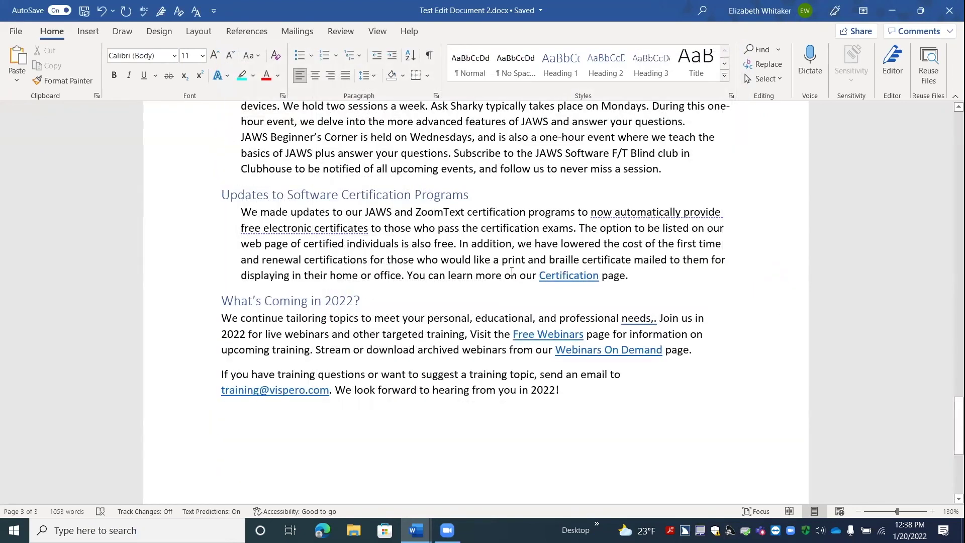